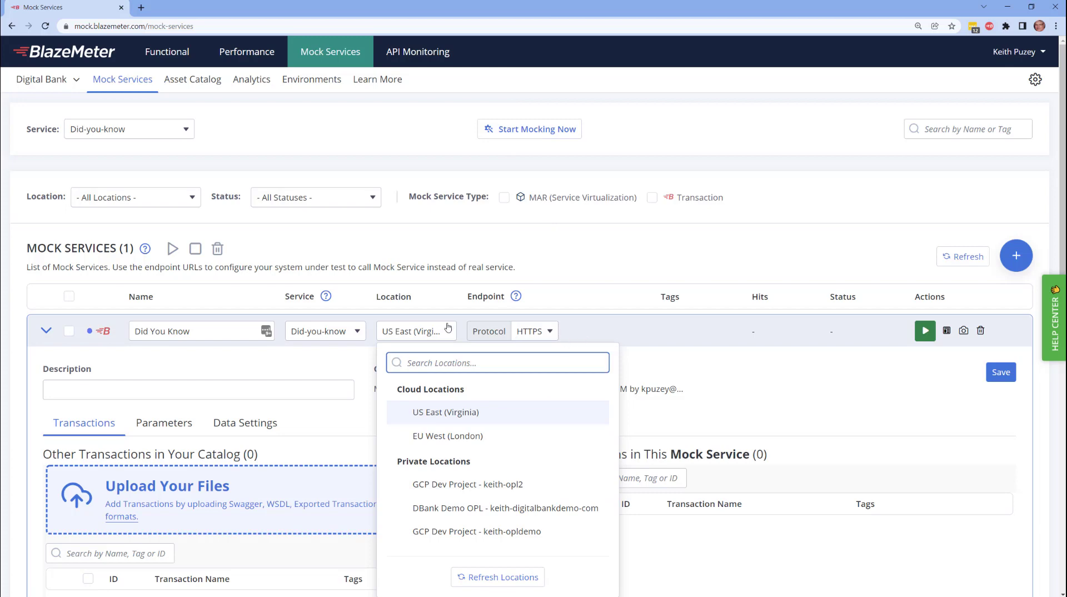
Step: Create a new transaction for the Did You Know mock service that matches GET requests to the URL /lookup
left_click(635, 339)
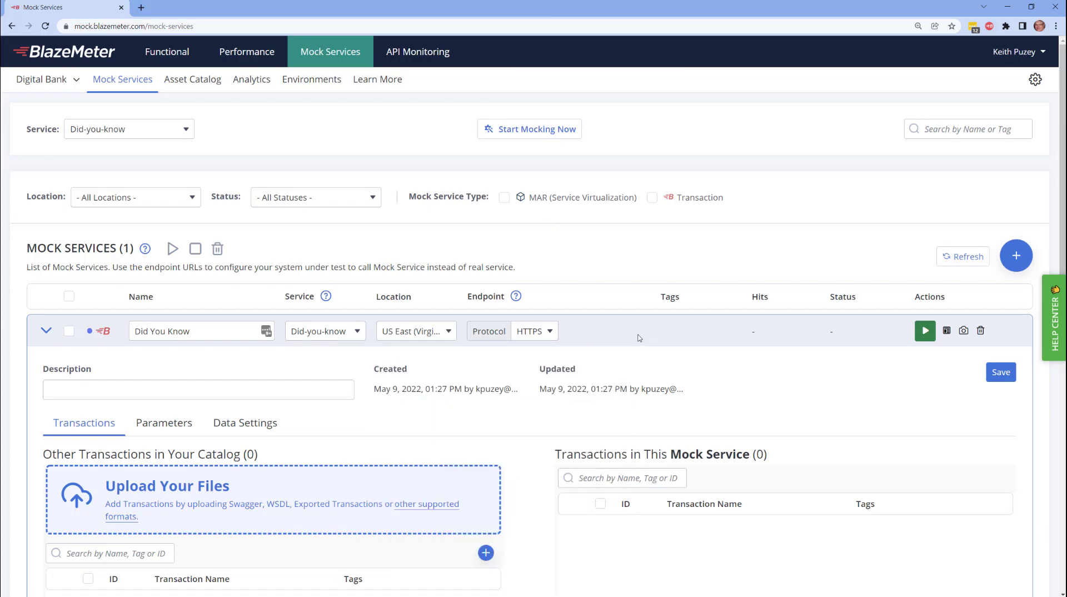
scroll(474, 382, "down", 5)
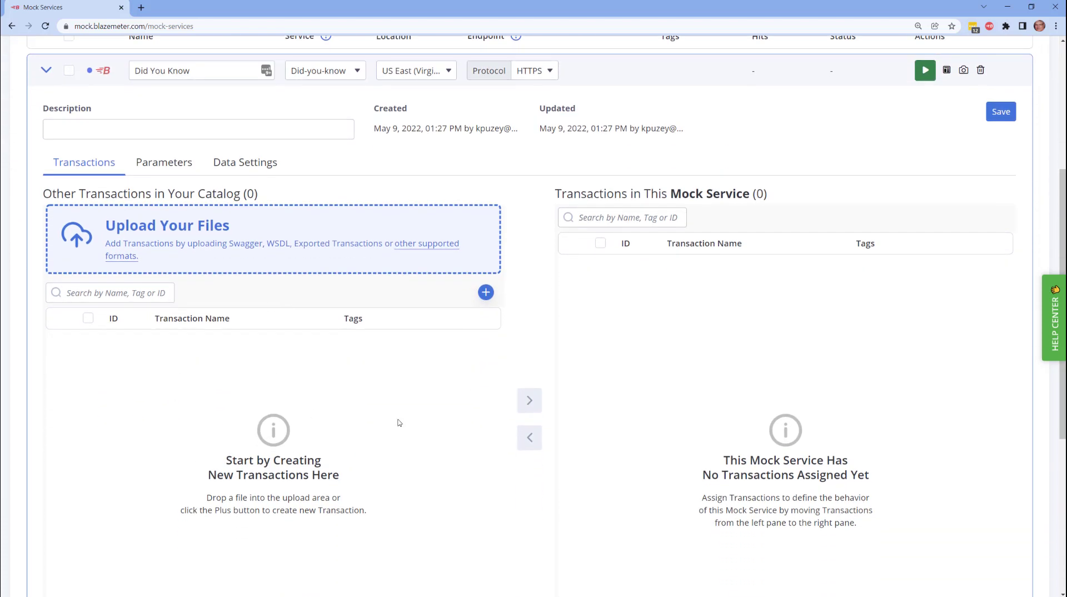
left_click(487, 297)
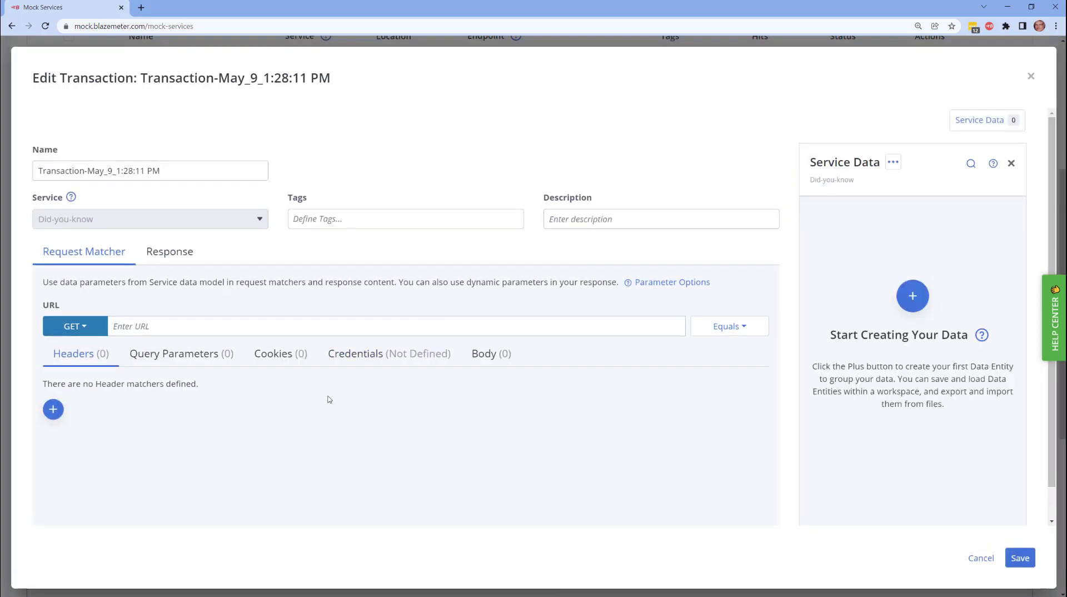
left_click(93, 326)
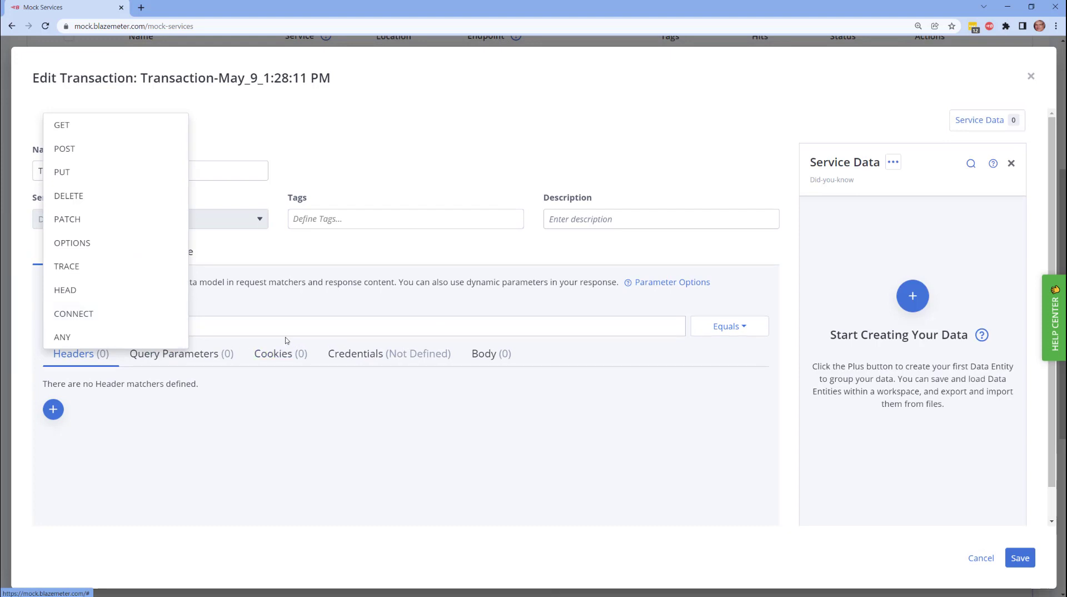
left_click(257, 327)
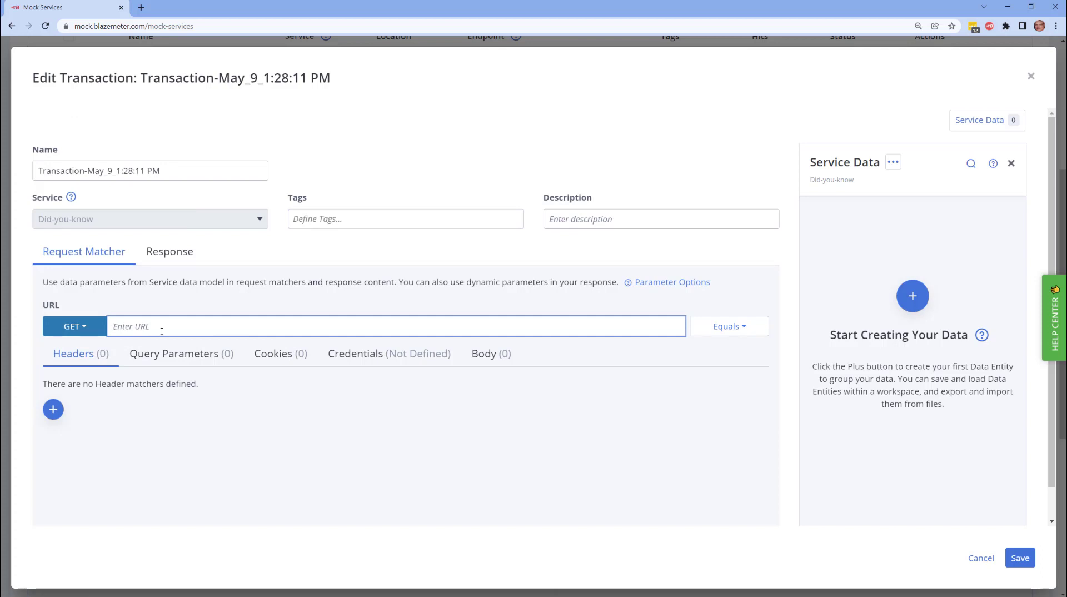
type("/lookup")
Step: Name the transaction "Lookup Transaction" and assign it the existing Lookup tag
triple_click(183, 171)
type("Lo")
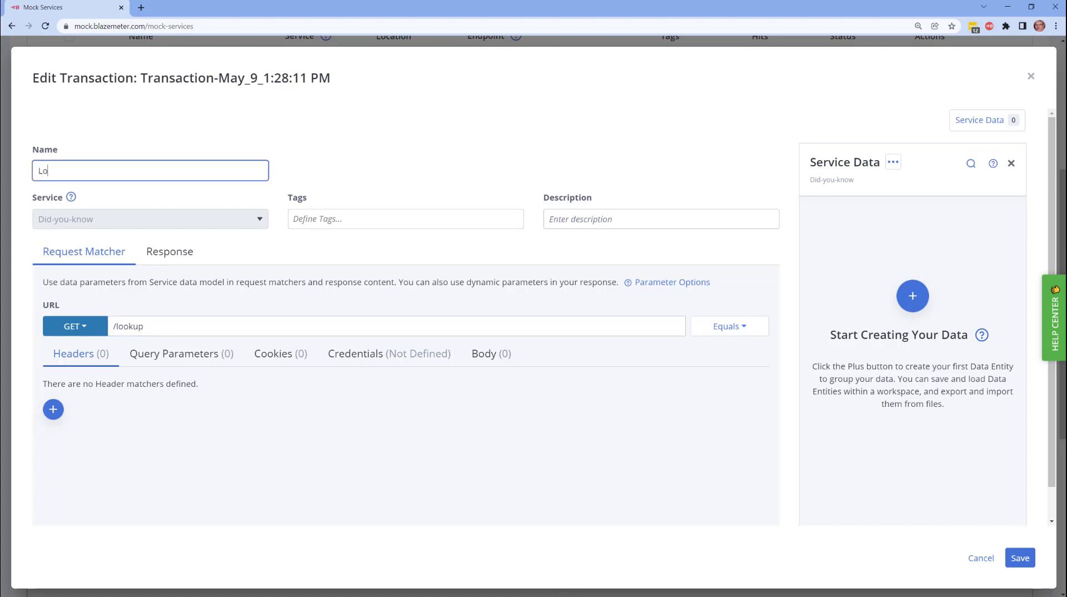
type("okup Transaction")
left_click(362, 217)
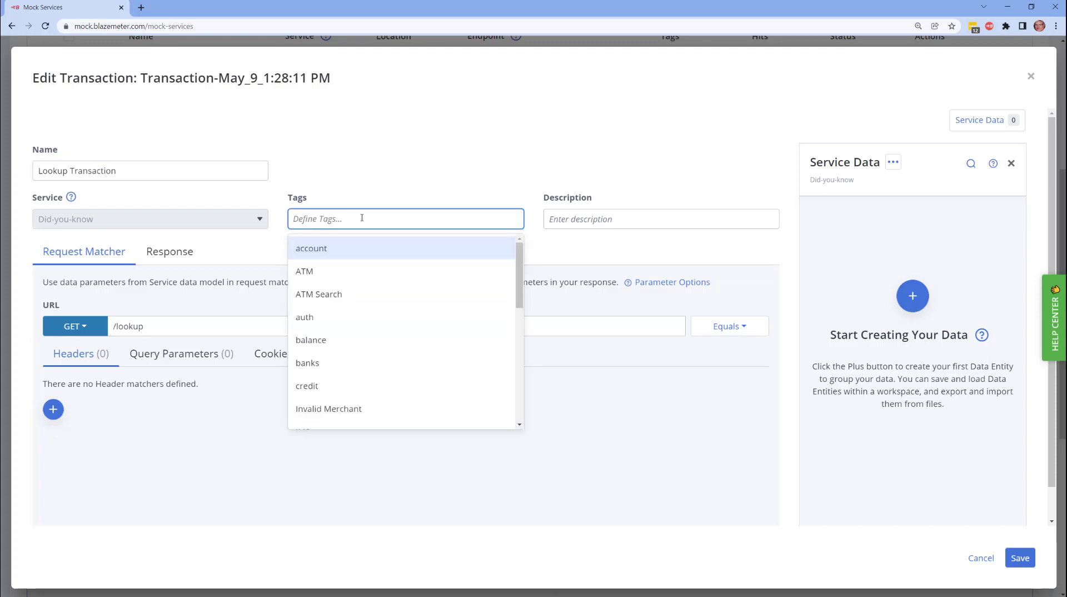
type("Look")
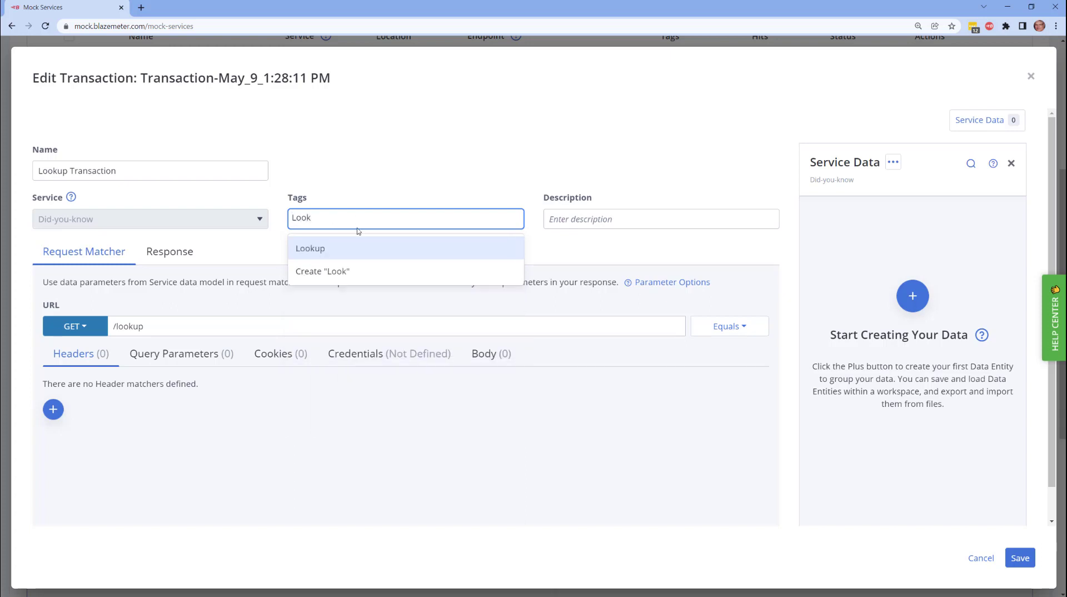
left_click(332, 249)
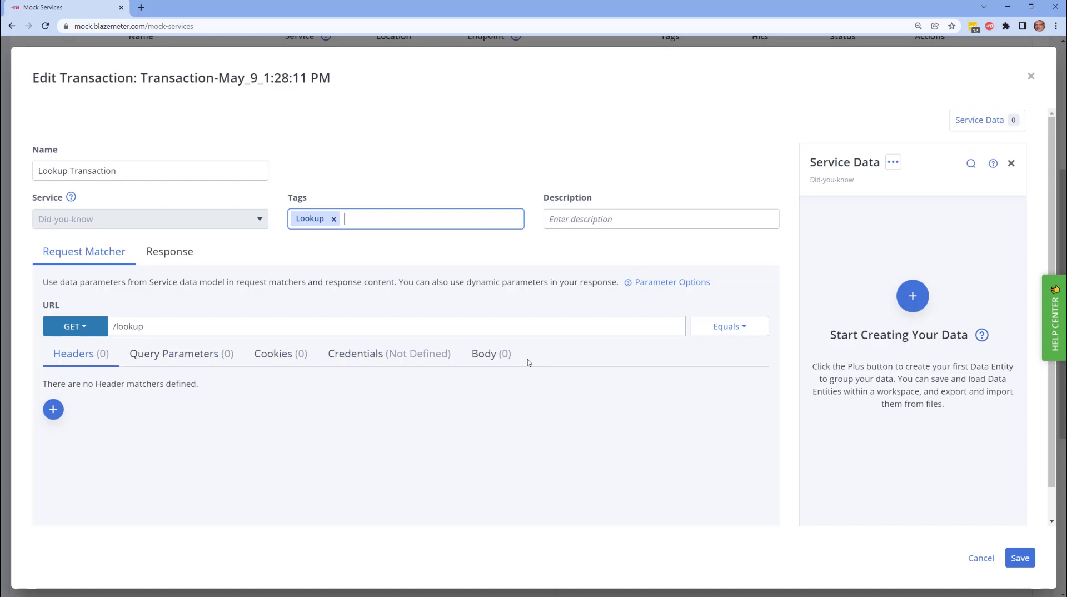
Step: Add a query parameter matcher named FirstName to the request matcher
left_click(165, 365)
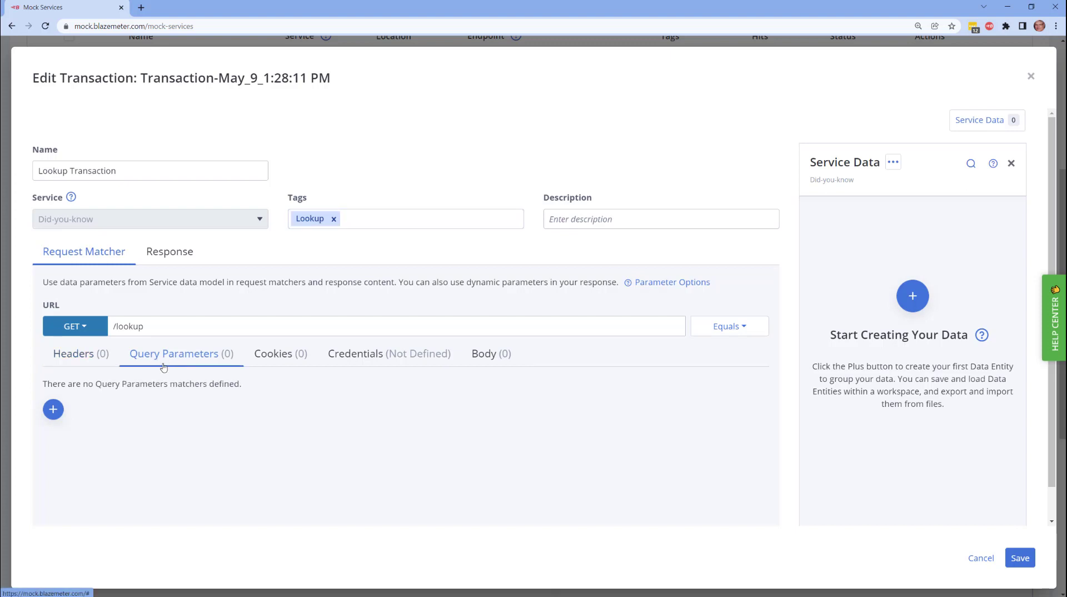
left_click(56, 412)
left_click(73, 428)
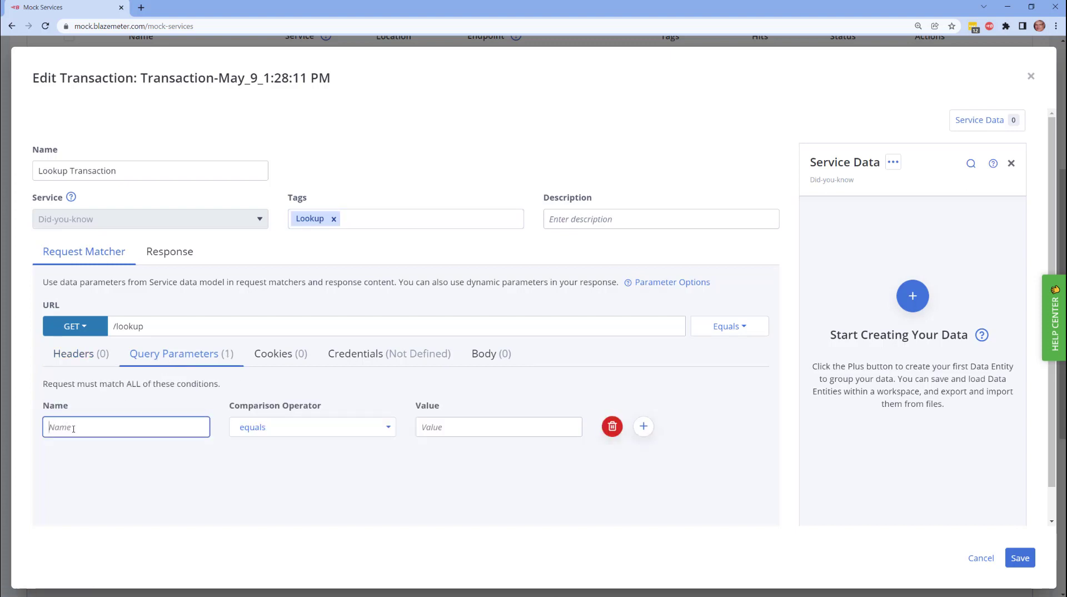
type("FirstName")
Step: Create a new service data entity from the CSV file DataDrivenMockService.csv
left_click(914, 297)
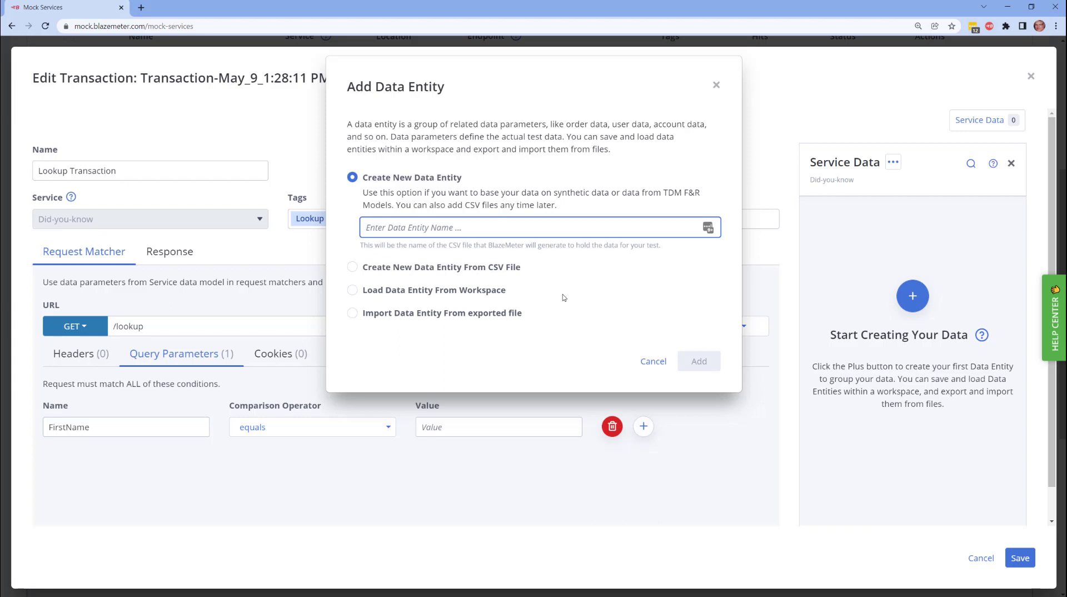
left_click(376, 269)
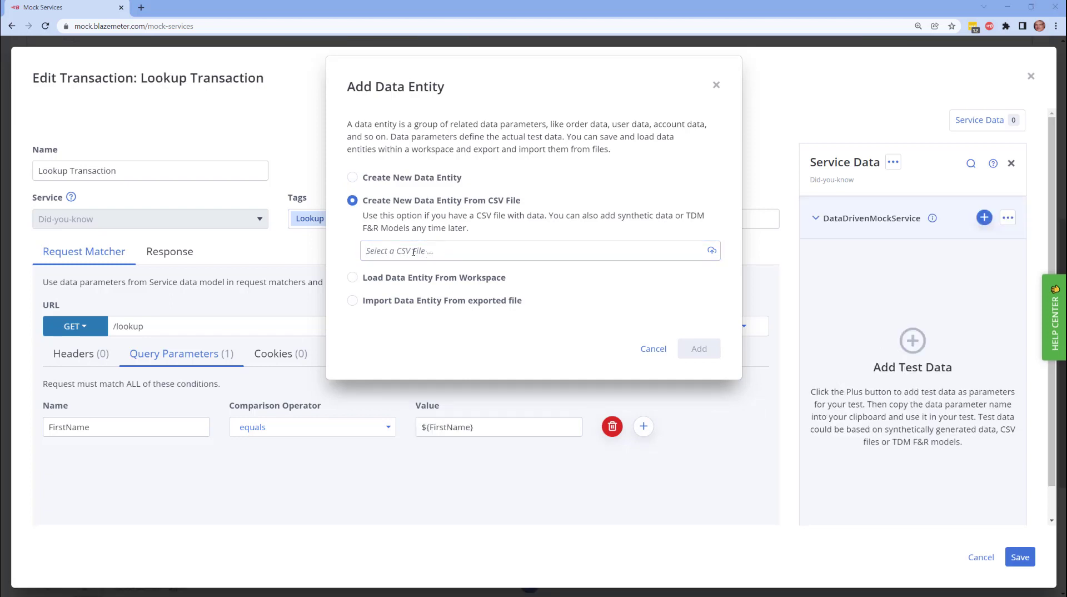
left_click(413, 252)
left_click(315, 173)
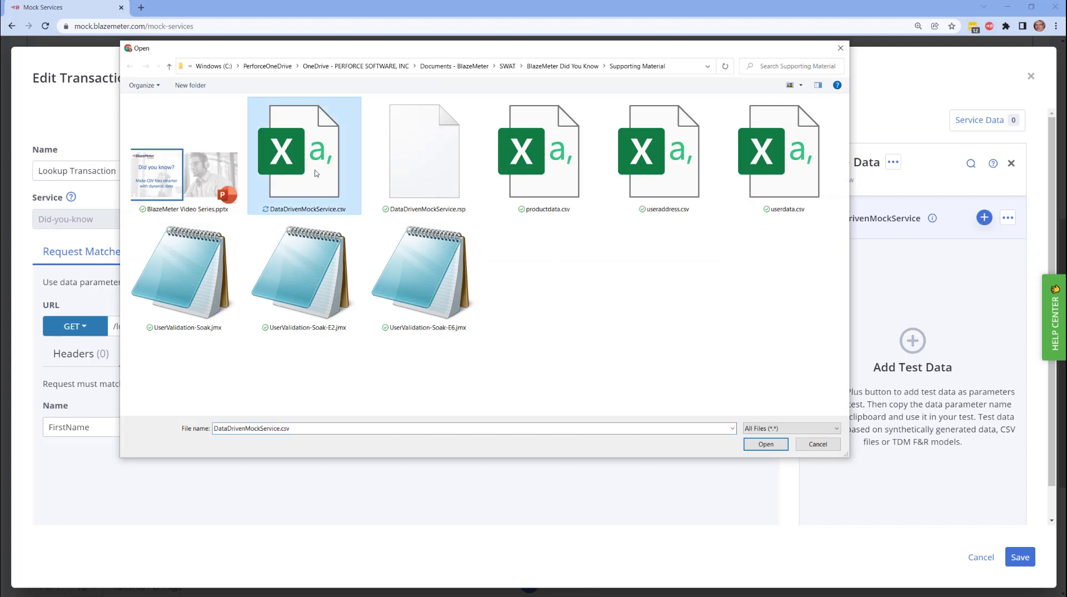
left_click(766, 444)
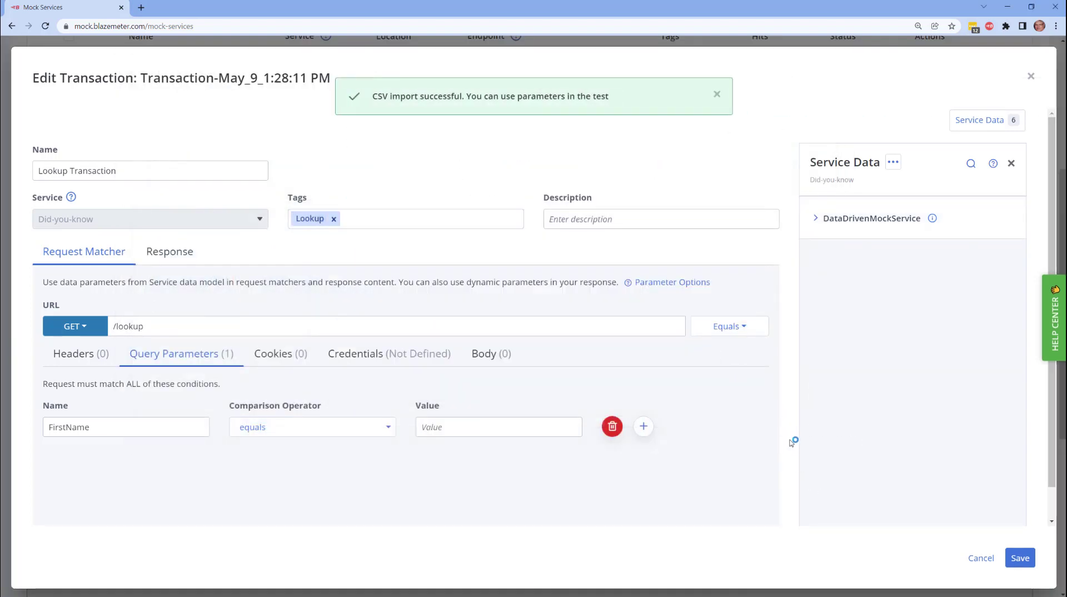
Step: Expand the DataDrivenMockService entity and its CSV parameters, and examine the file's rows without changing them
left_click(815, 218)
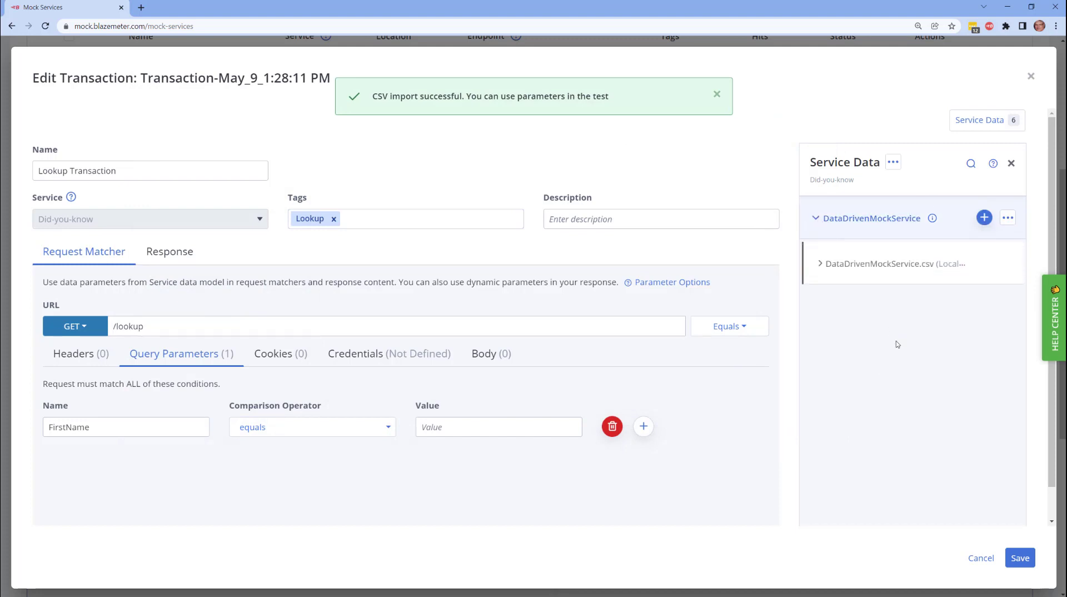
left_click(821, 264)
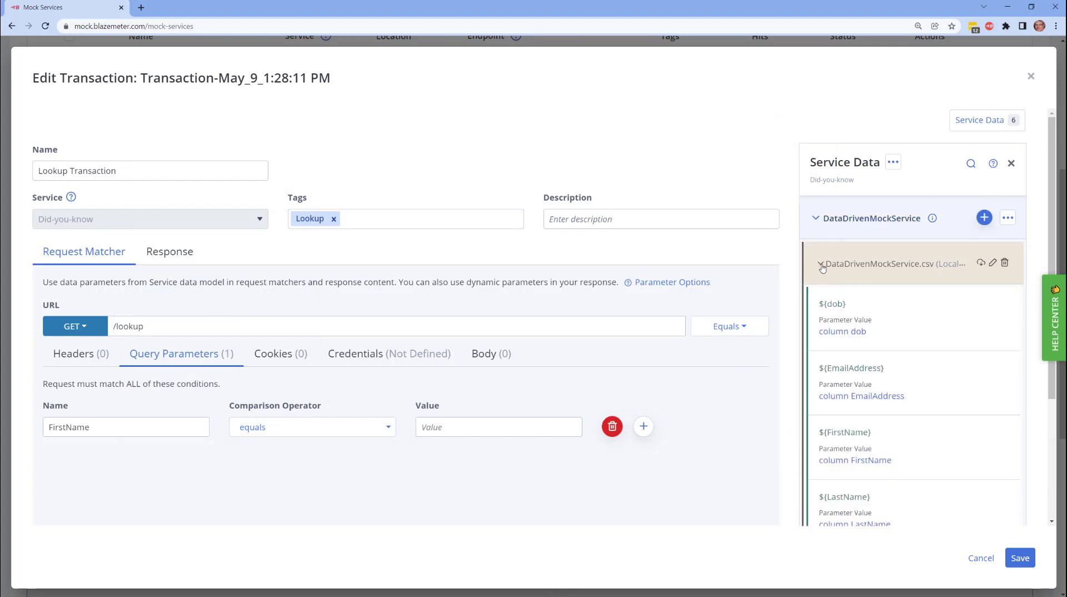
left_click(994, 263)
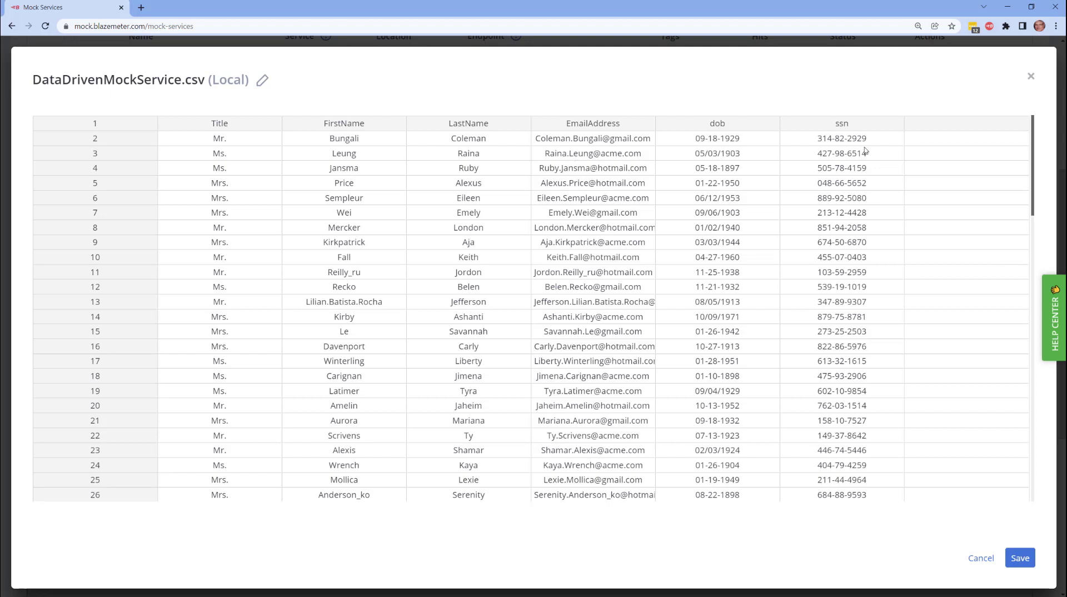
left_click(974, 559)
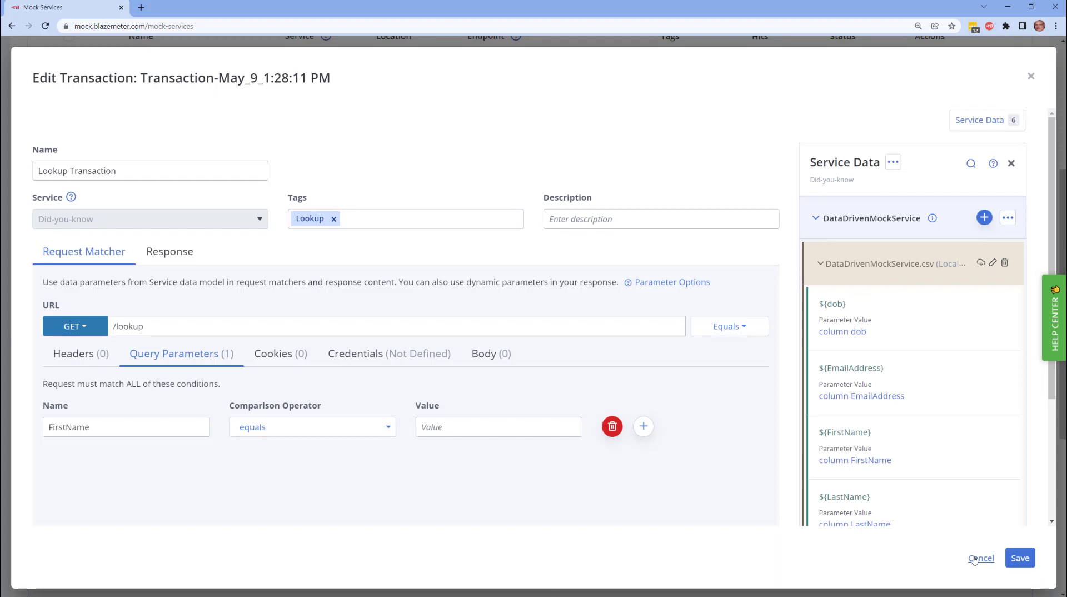
Step: Copy the FirstName data parameter and set it as the query parameter's value, ${FirstName}
mouse_move(847, 443)
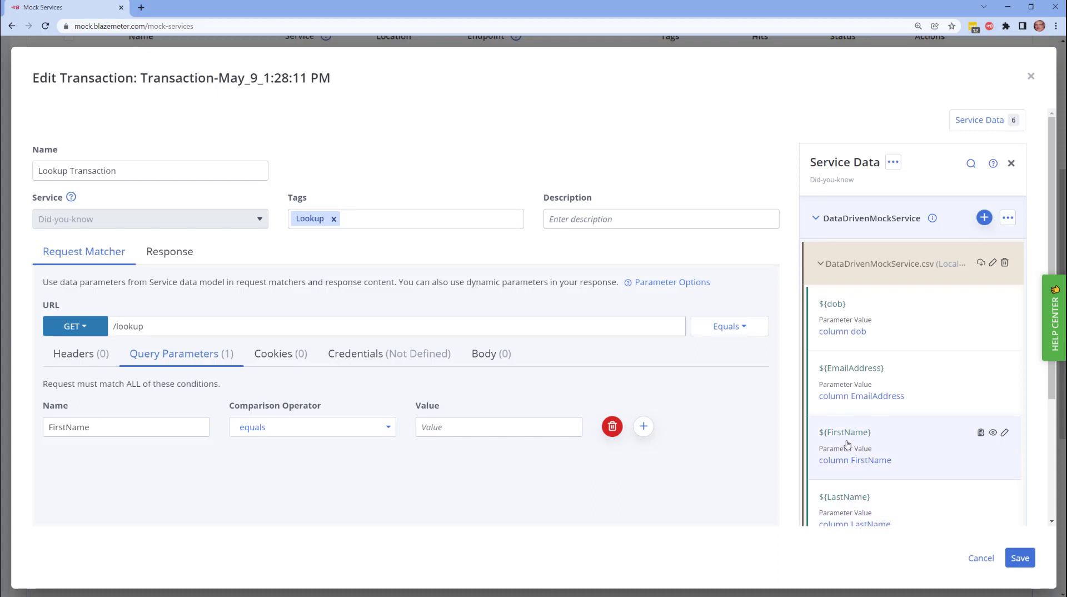
left_click(981, 433)
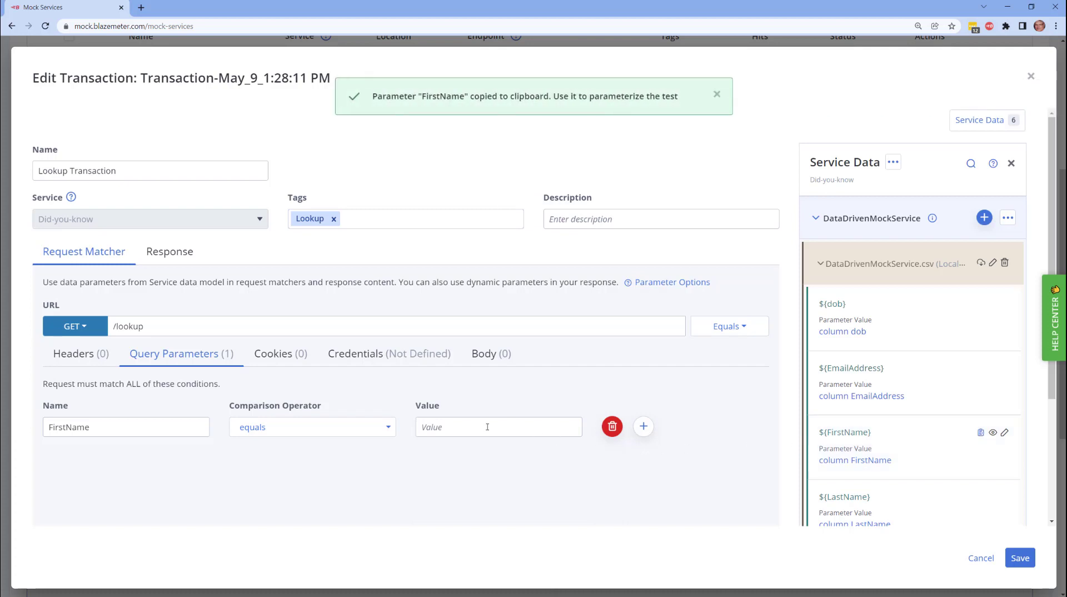
left_click(462, 426)
key("ctrl+v")
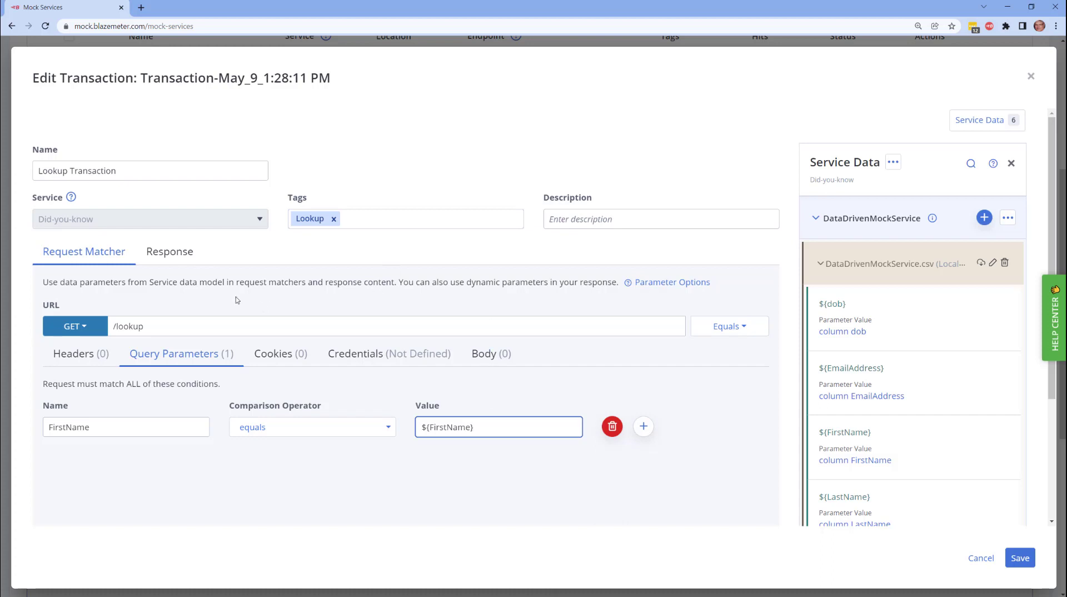
Step: Paste the prepared JSON with ${Title}, ${FirstName}, ${LastName}, ${EmailAddress}, ${ssn}, ${dob} and ${now} as the raw response body, and save the transaction
left_click(175, 258)
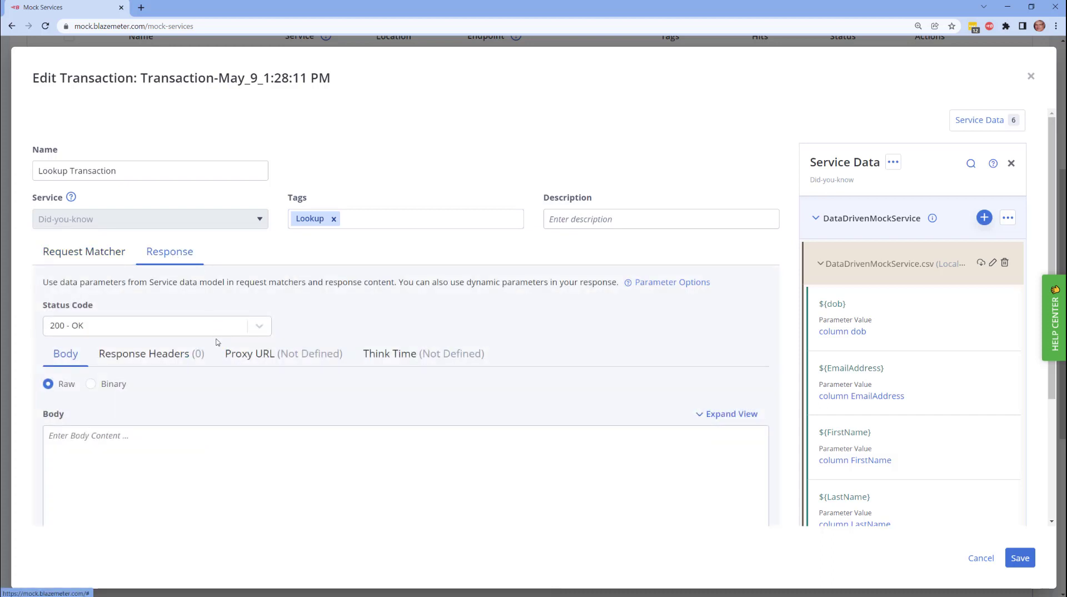
scroll(289, 328, "down", 1)
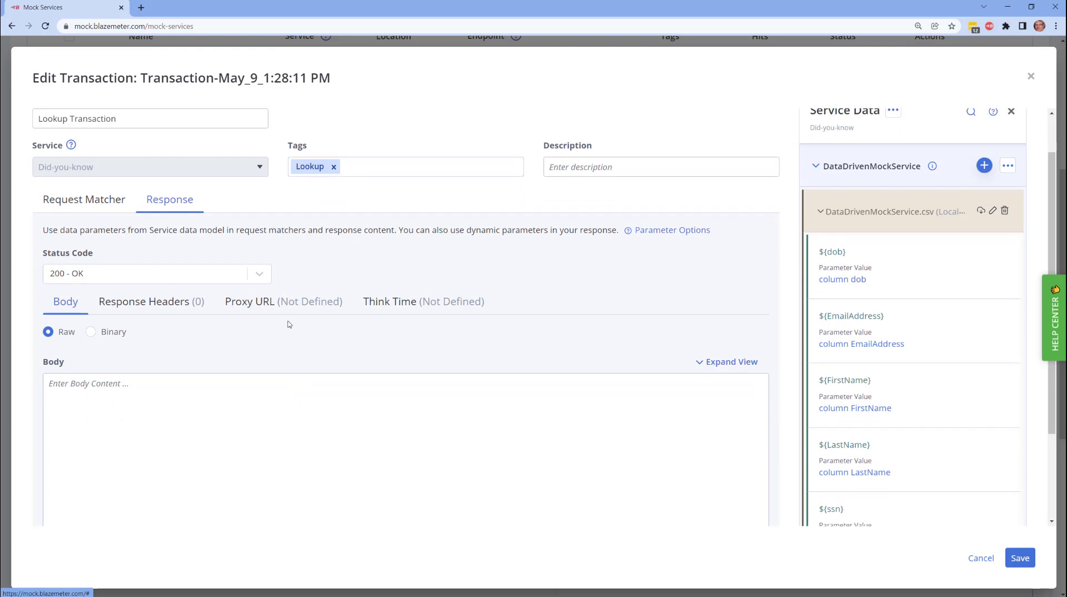
left_click(265, 280)
left_click(265, 280)
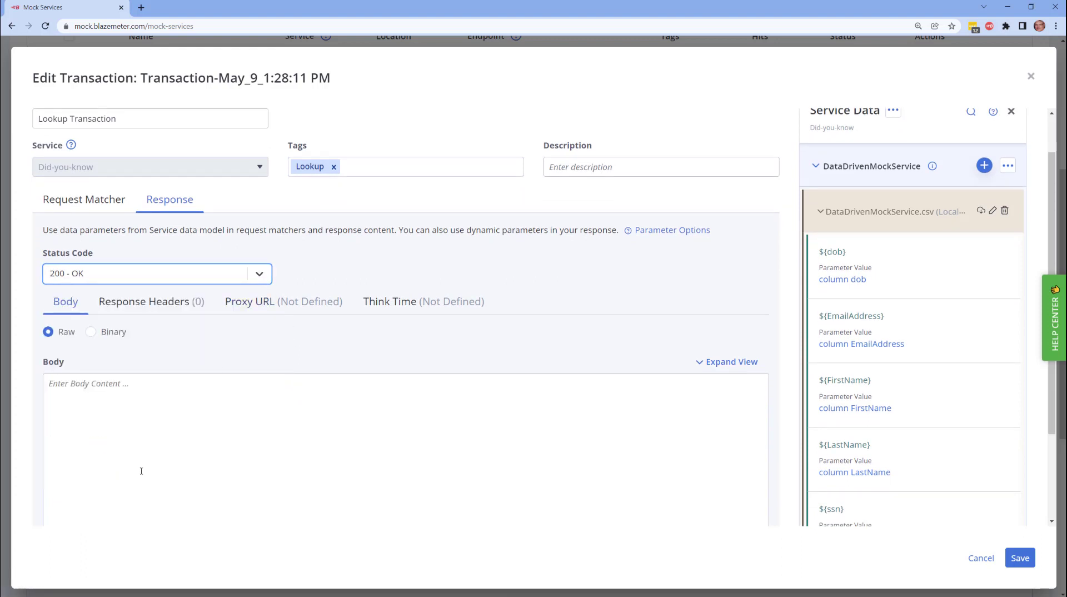
key("alt+Tab")
right_click(98, 394)
left_click(122, 473)
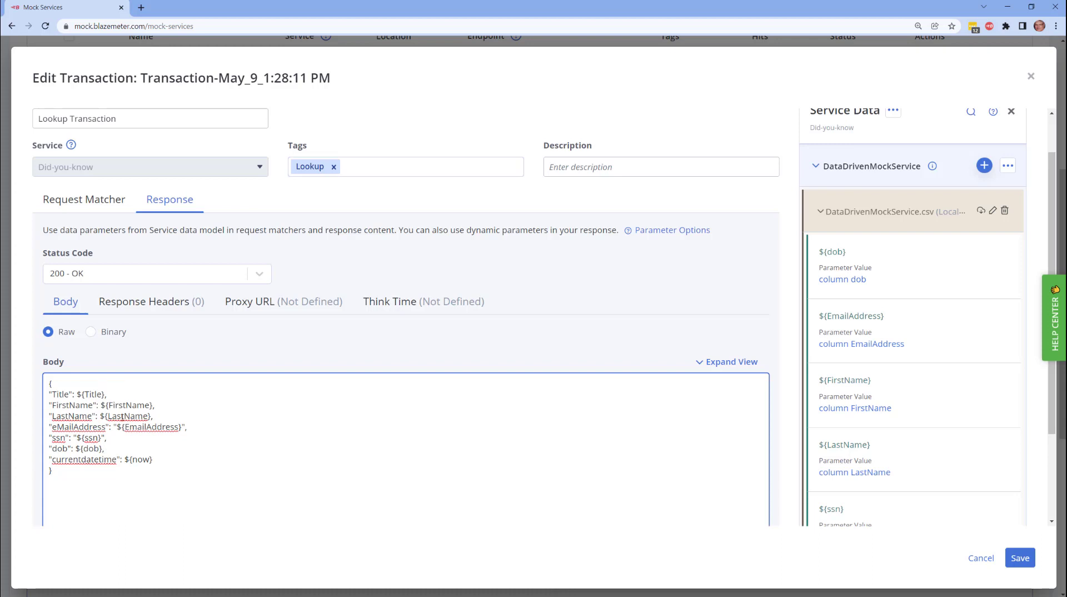
left_click(1021, 558)
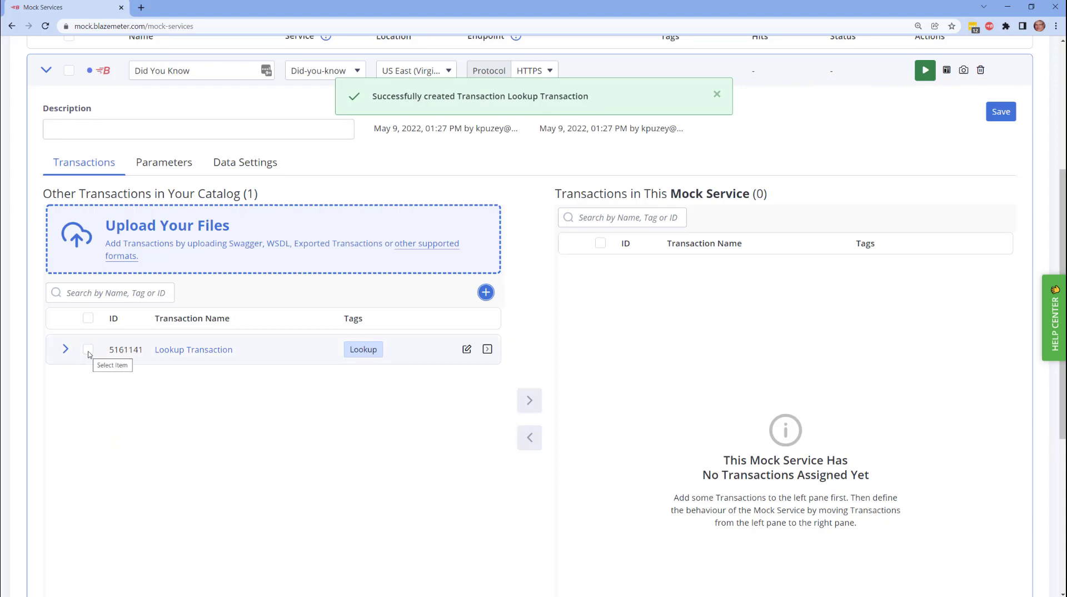
Step: Assign Lookup Transaction to the Did You Know mock service and start the service
left_click(487, 350)
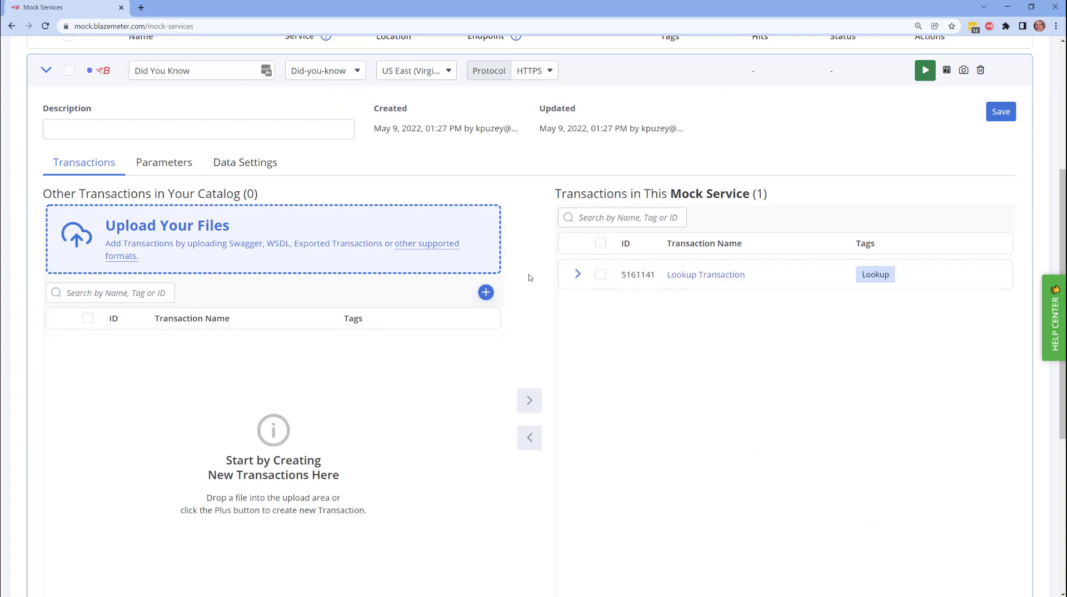
scroll(587, 354, "up", 3)
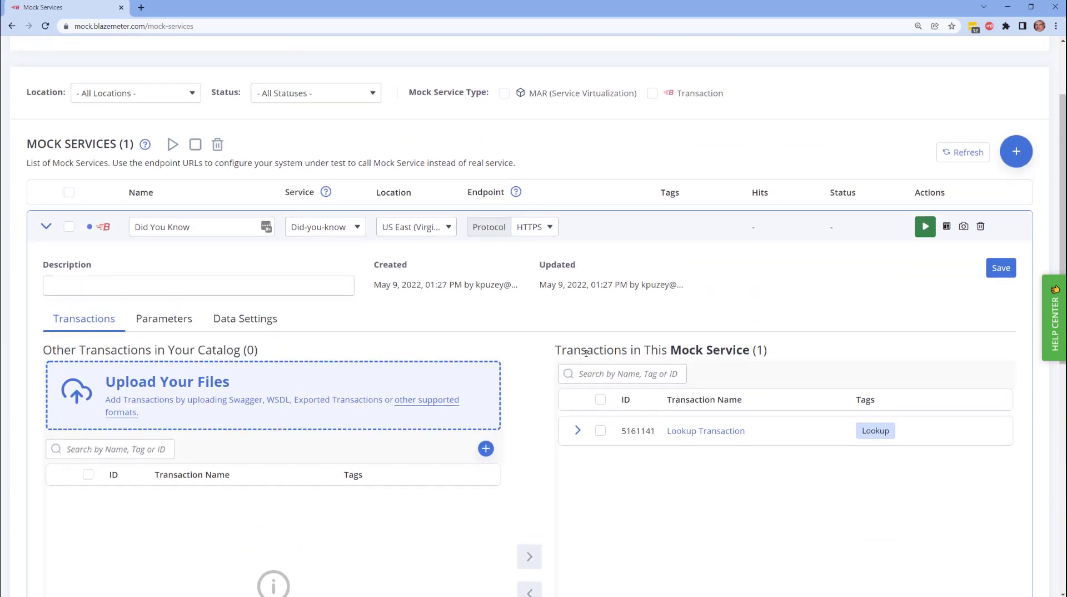
left_click(925, 226)
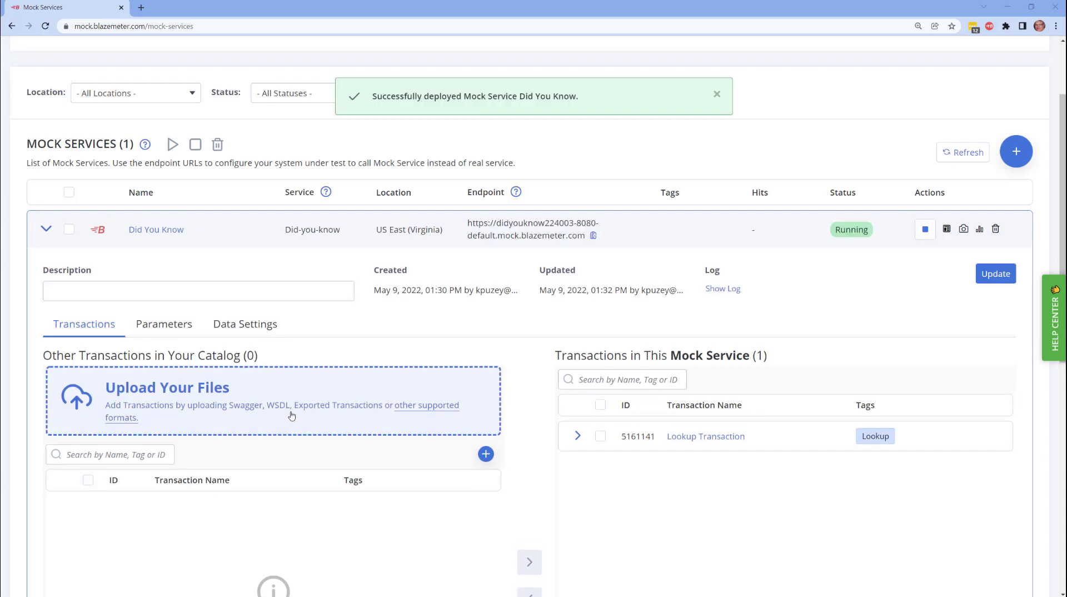
Step: Copy the running mock service's endpoint URL and load it in a new browser tab
left_click(593, 236)
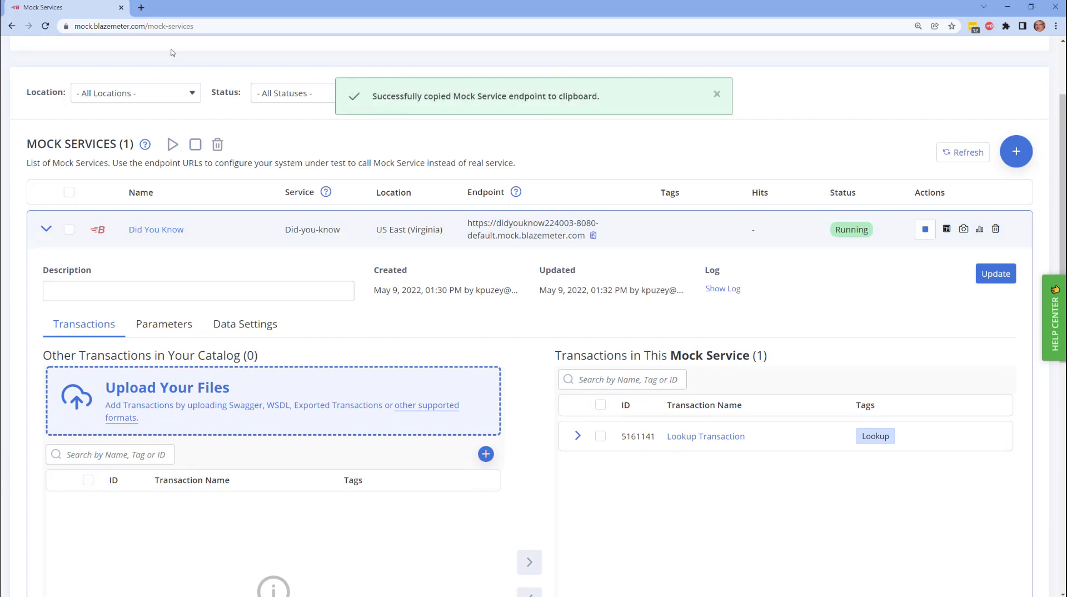
left_click(141, 8)
right_click(147, 26)
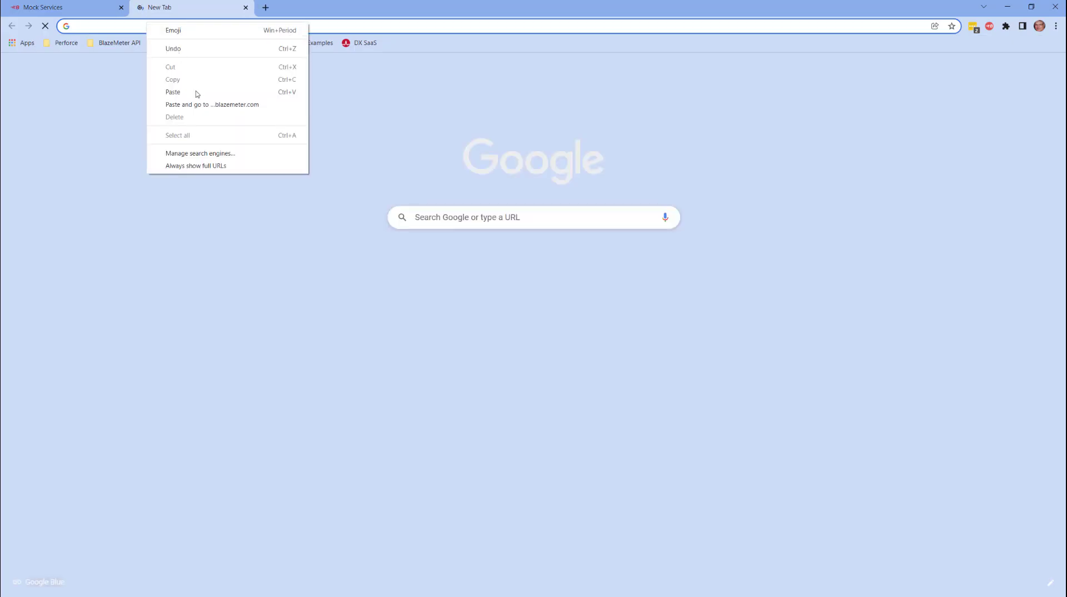
left_click(204, 107)
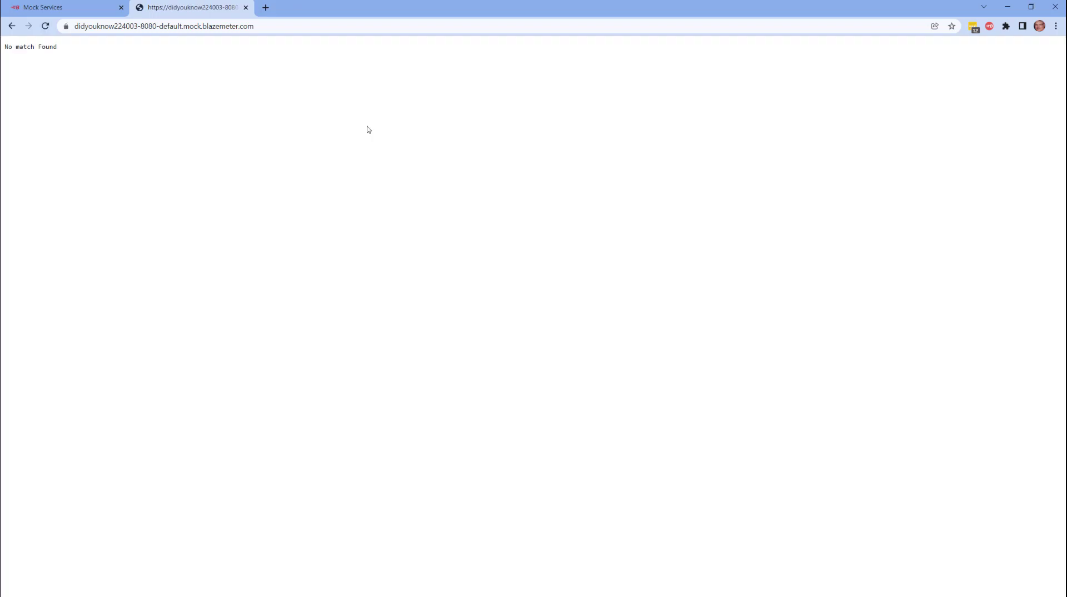
Step: Extend the endpoint URL with /lookup?FirstName= followed by an arbitrary test first name, and load it
left_click(290, 27)
left_click(294, 28)
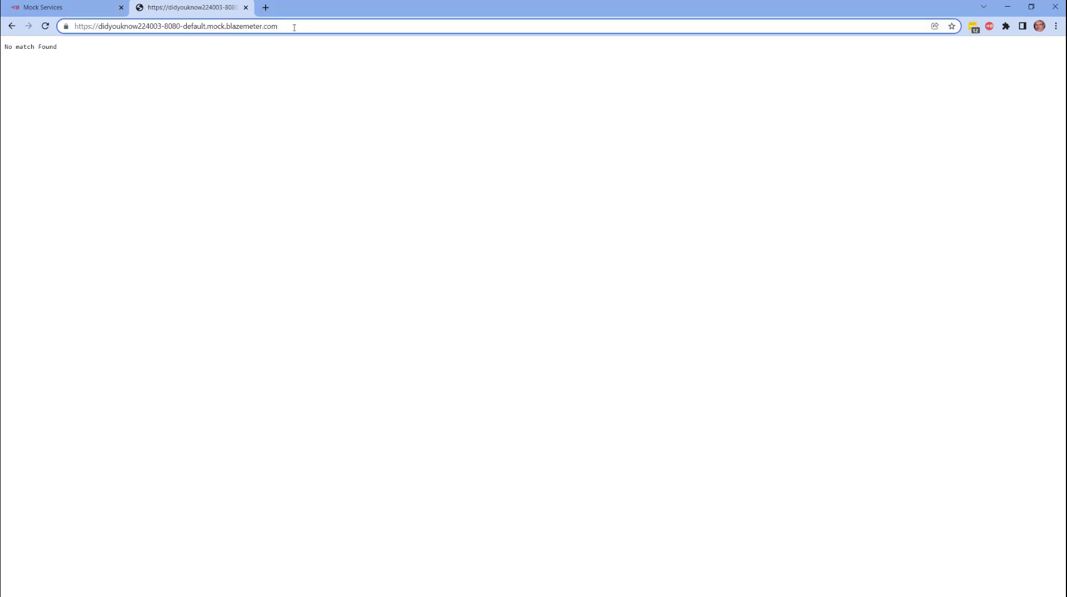
type("/lookup")
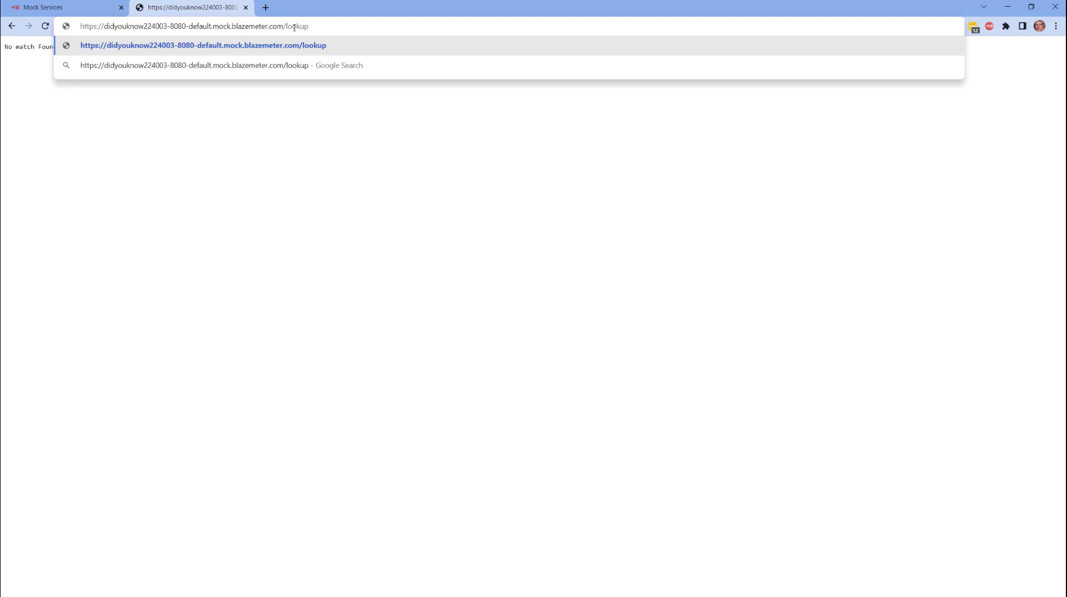
type("?FirstName=")
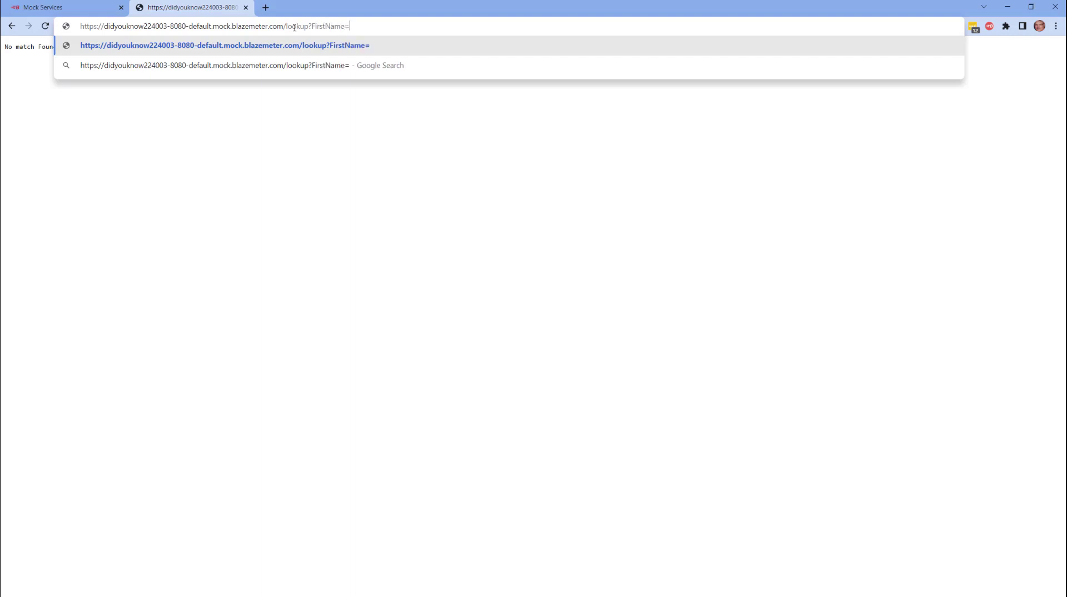
type("fred")
key("Return")
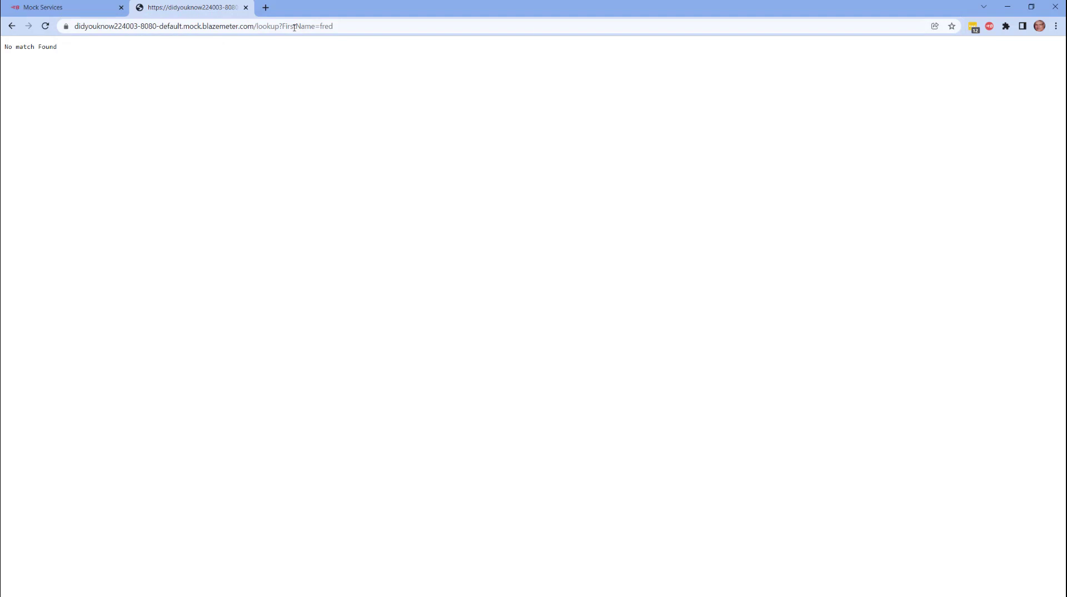
Step: Enlarge the browser page zoom to 400%
left_click(1057, 26)
left_click(1026, 122)
left_click(1026, 122)
left_click(1025, 123)
left_click(1026, 122)
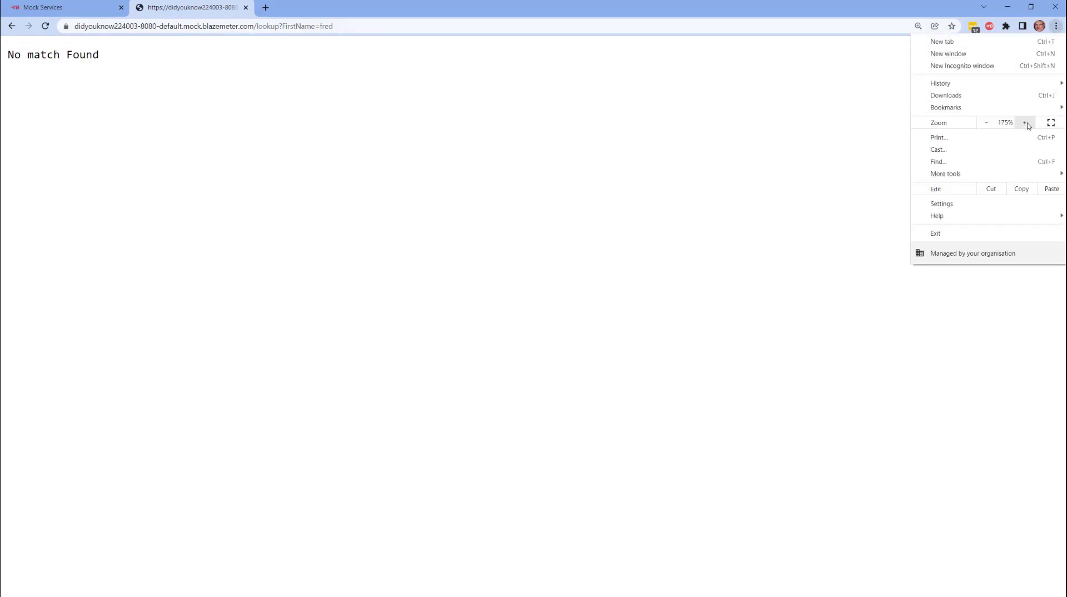
left_click(1026, 122)
left_click(1025, 122)
left_click(1025, 123)
left_click(1026, 122)
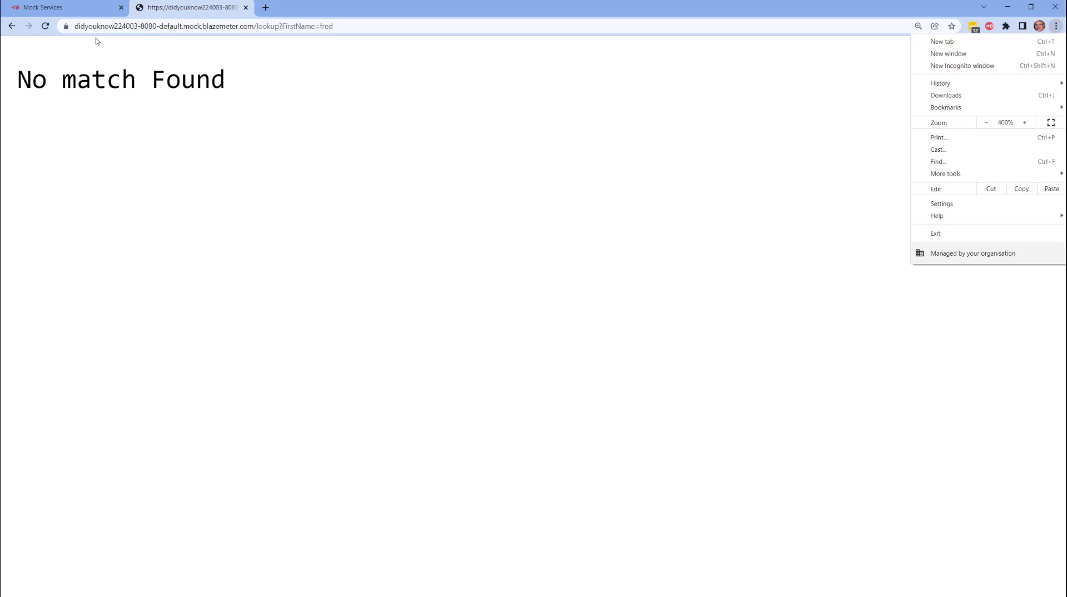
Step: Check the mock service's CSV data, and reload the lookup URL with FirstName set to the first name in row 4 of DataDrivenMockService.csv
left_click(73, 13)
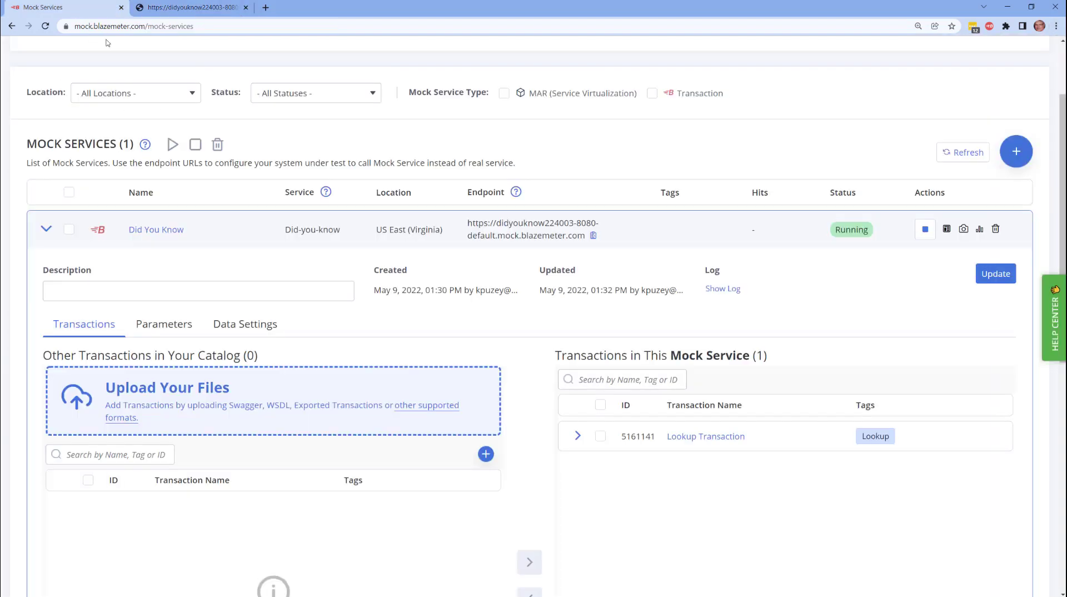
left_click(251, 331)
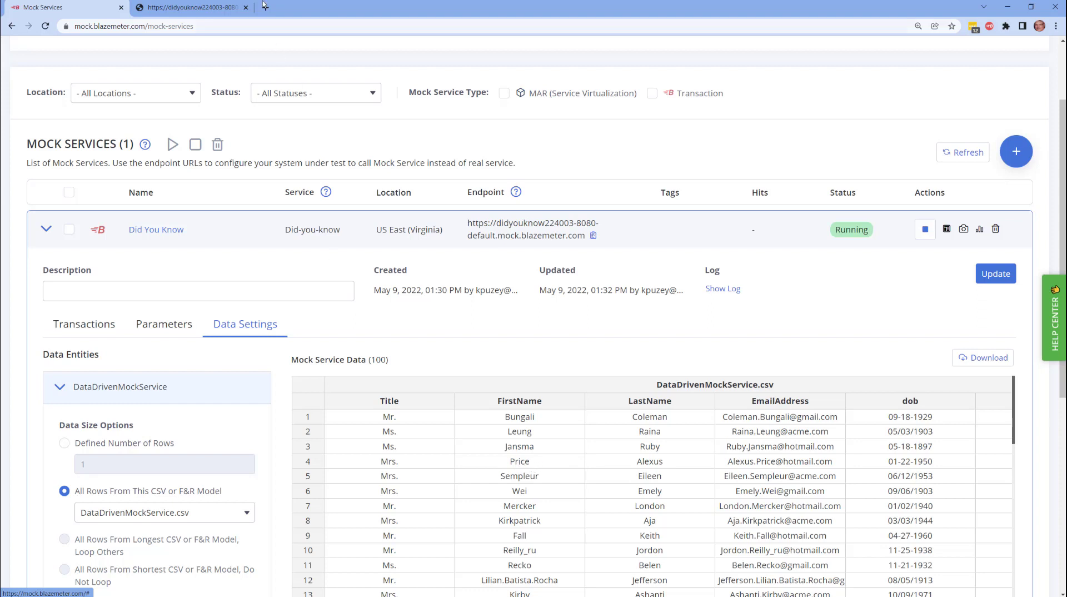
left_click(215, 9)
double_click(327, 27)
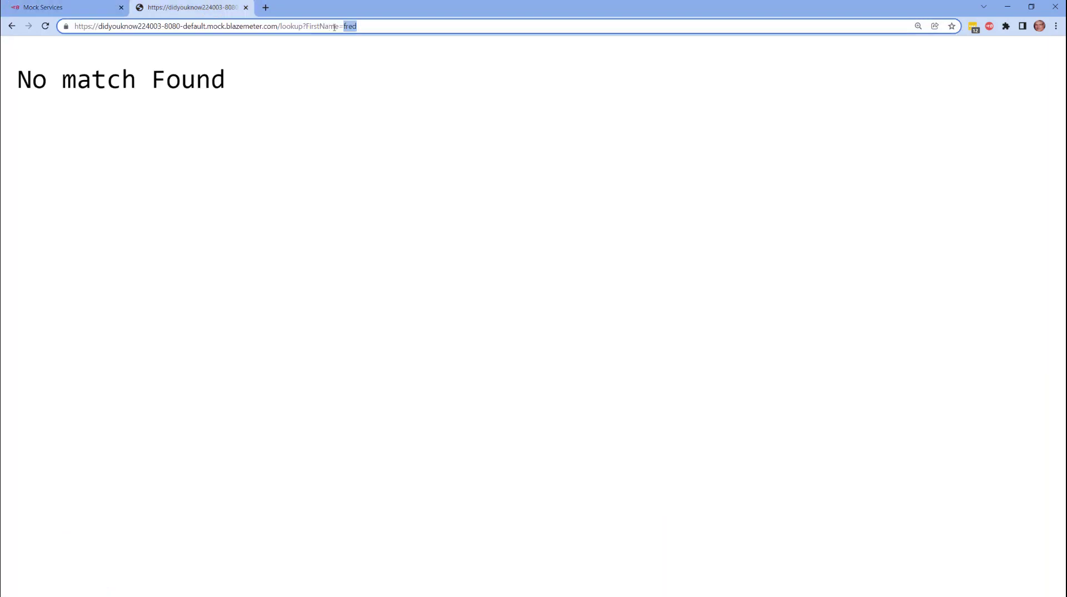
type("Price")
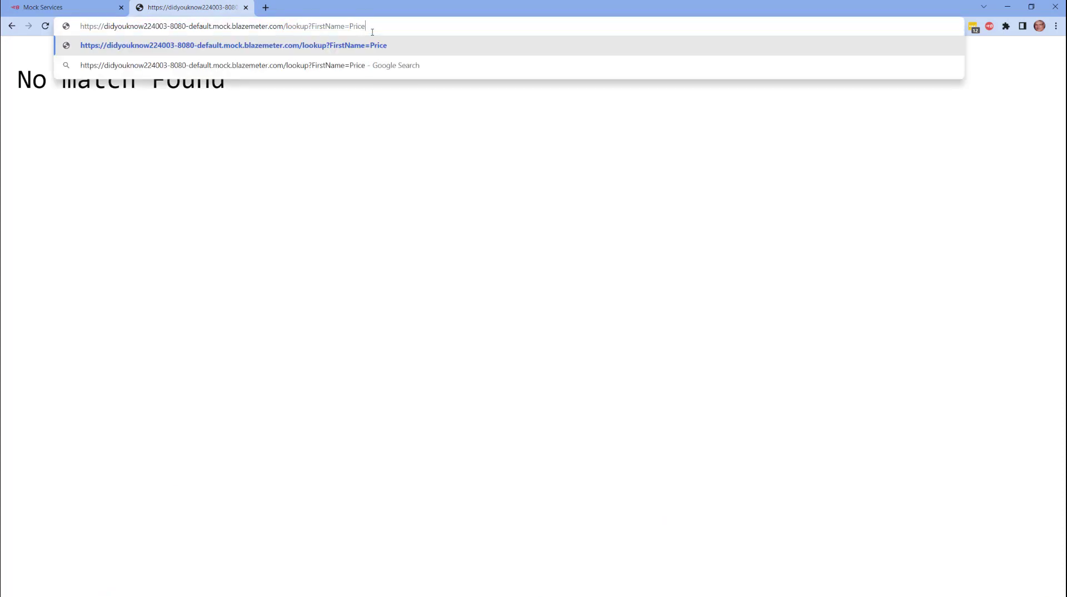
key("Return")
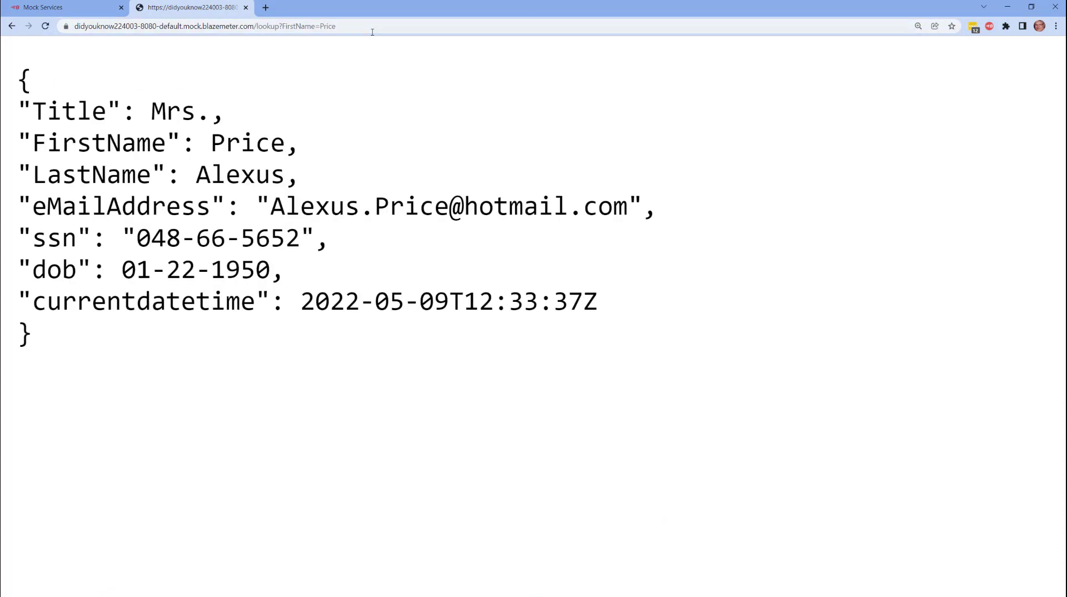